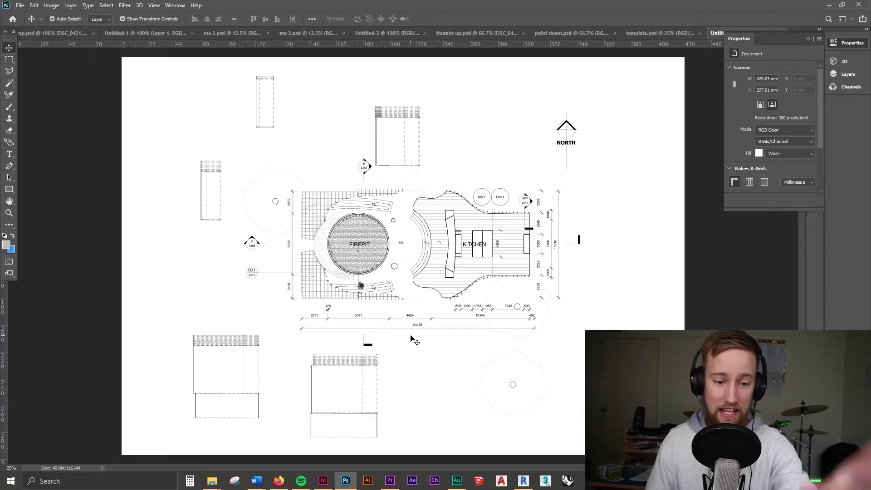
Pick the Rectangular Marquee tool and return the view to the whole A3 sheet
key("ctrl+plus")
key("ctrl+plus")
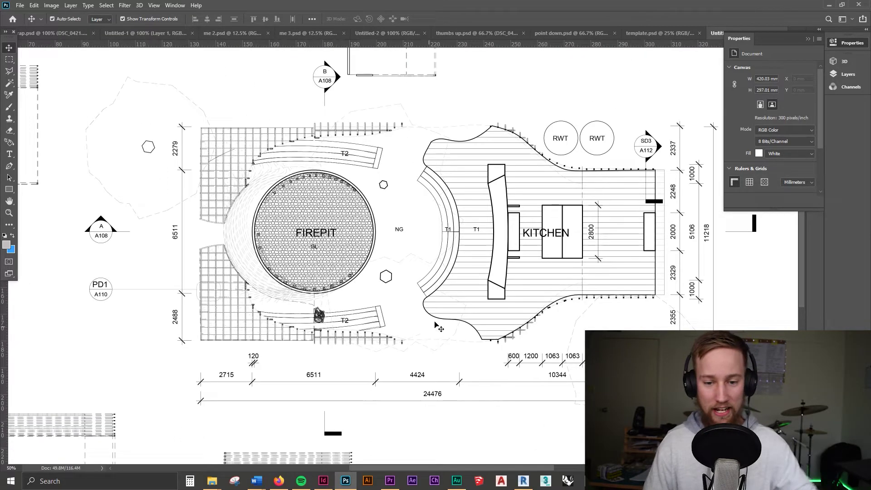
scroll(272, 240, "down", 2)
left_click(11, 61)
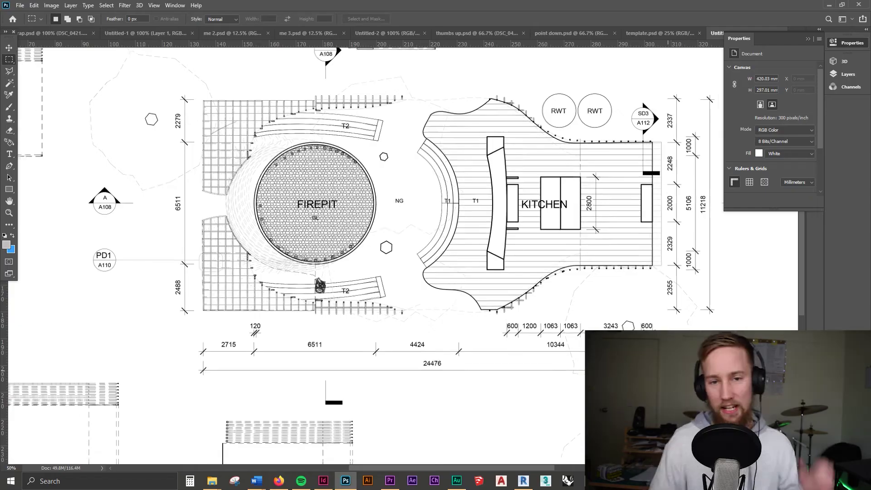
key("ctrl+minus")
key("ctrl+minus")
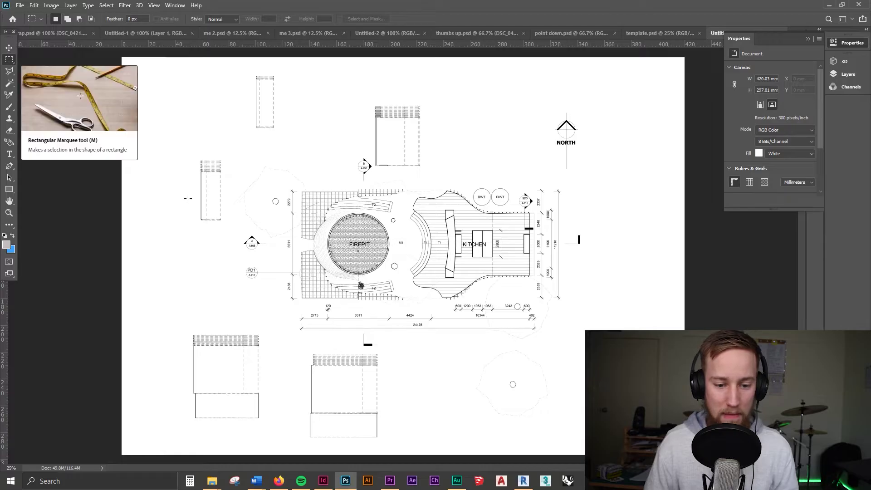
Drag marquee selections along the 24476 dimension to read its on-page width, about 173 mm
left_click_drag(469, 353, 534, 343)
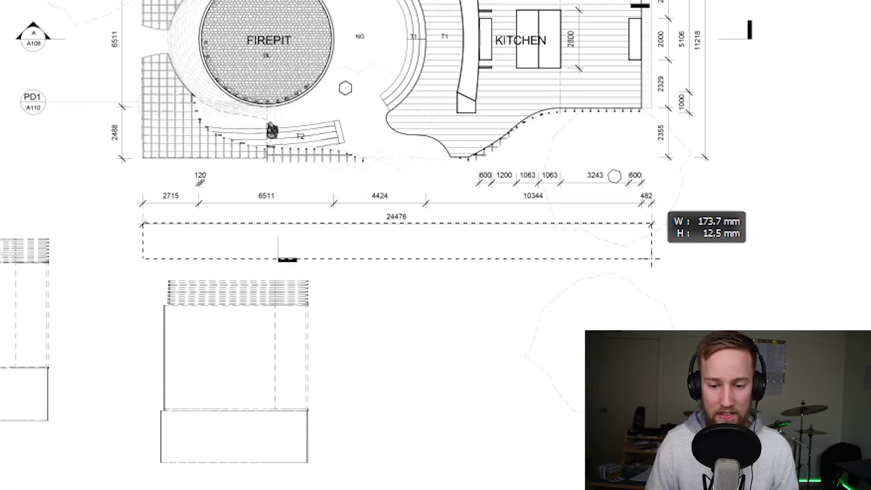
left_click_drag(652, 259, 650, 260)
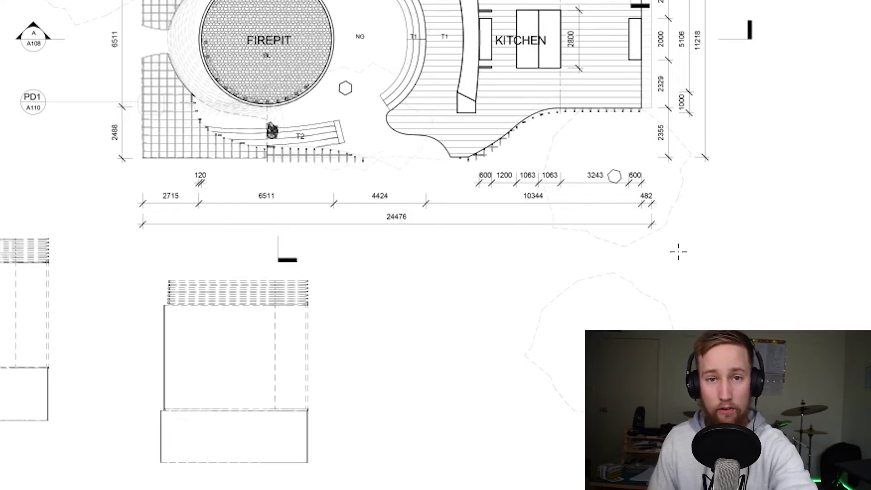
left_click_drag(425, 211, 379, 229)
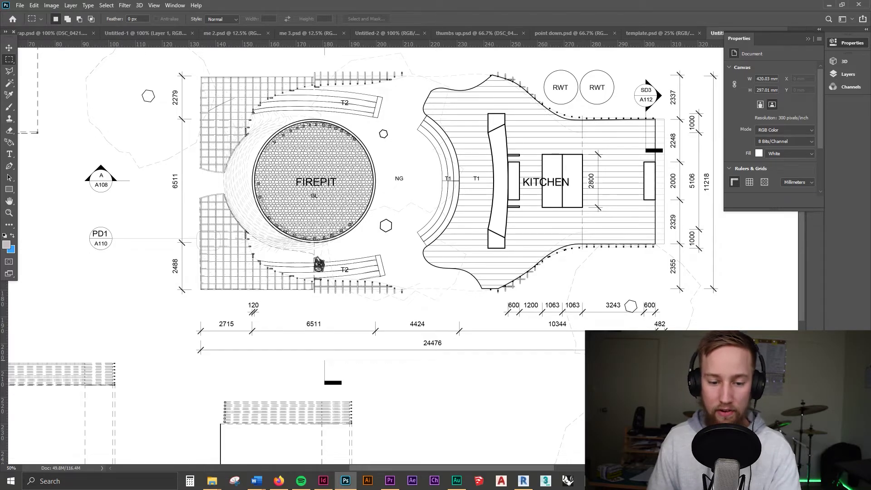
scroll(366, 314, "down", 2)
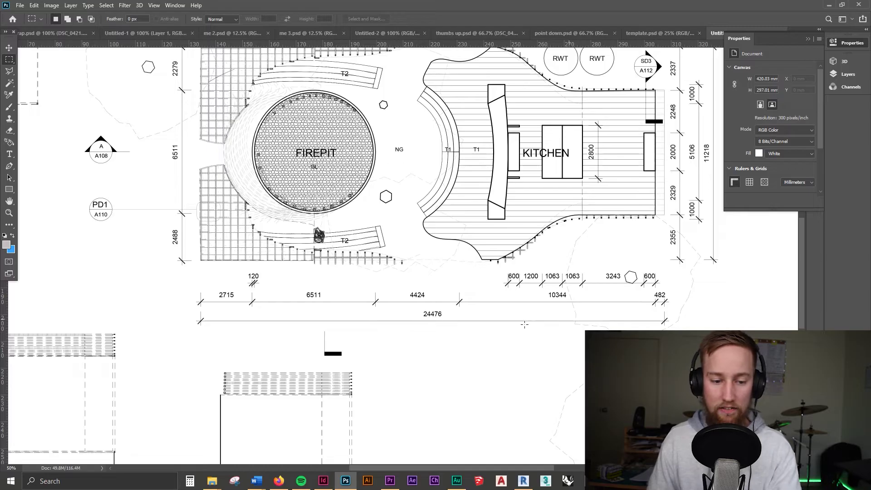
Compute 25000 ÷ 100 = 250 in Calculator, then close it and zoom out in Photoshop
left_click(190, 482)
left_click_drag(81, 145, 123, 142)
type("250000")
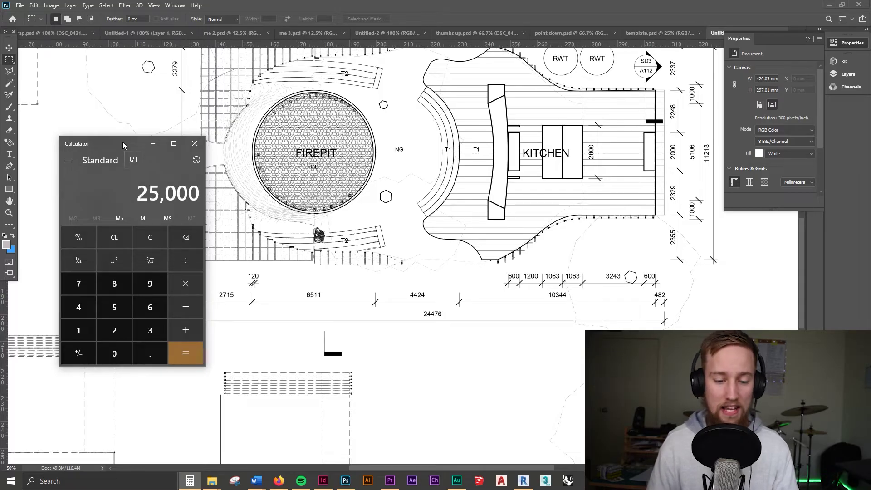
type("/100")
key("Return")
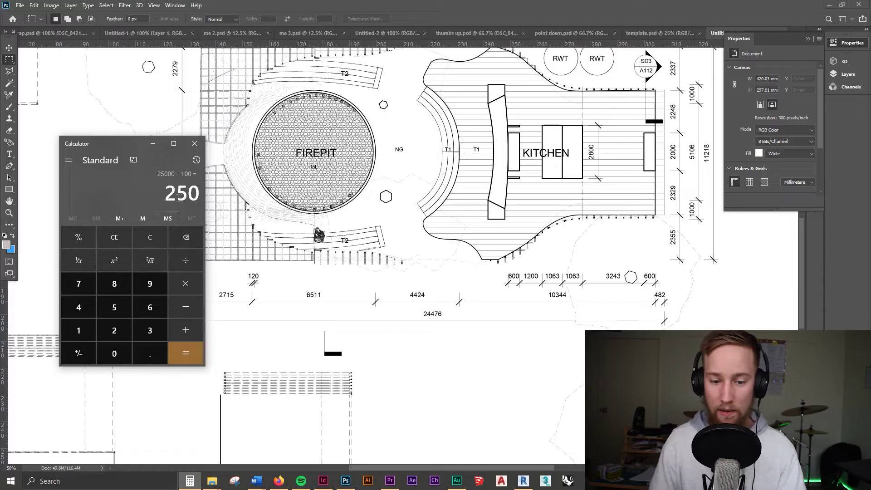
left_click(195, 143)
key("ctrl+minus")
key("ctrl+minus")
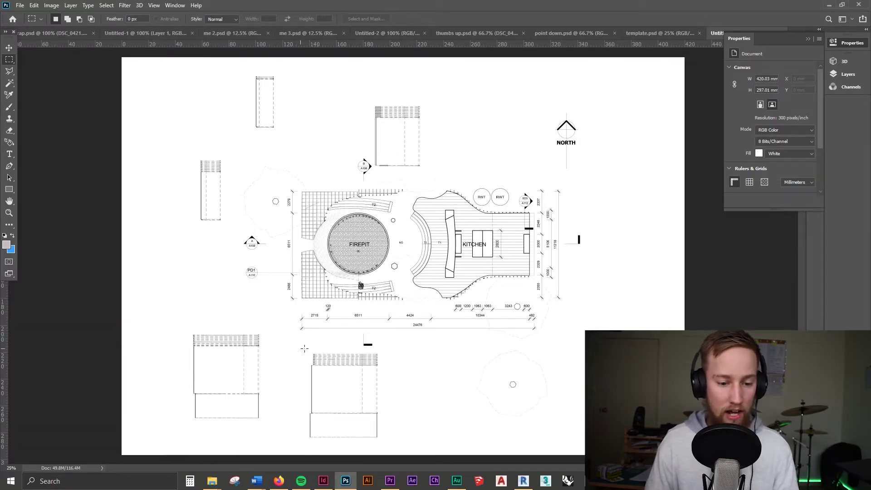
Draw a thin 250 mm black bar under the 24476 dimension and start enlarging the plan
left_click_drag(302, 331, 535, 325)
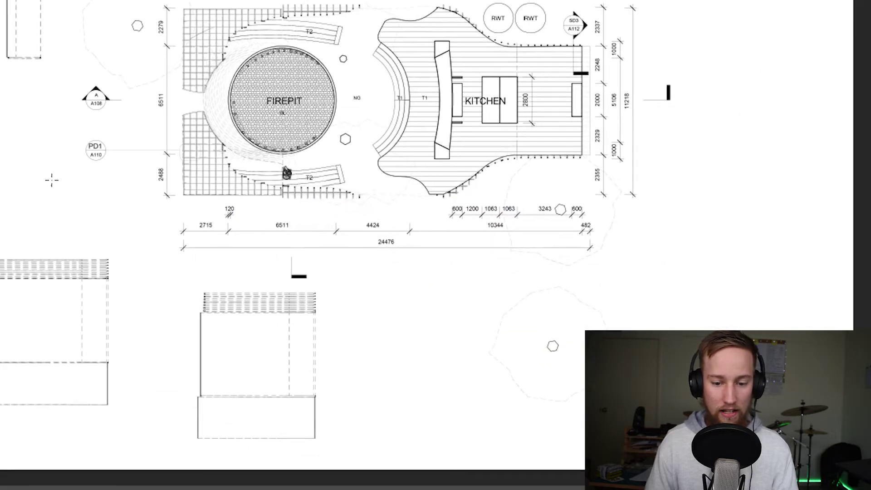
left_click_drag(146, 269, 732, 271)
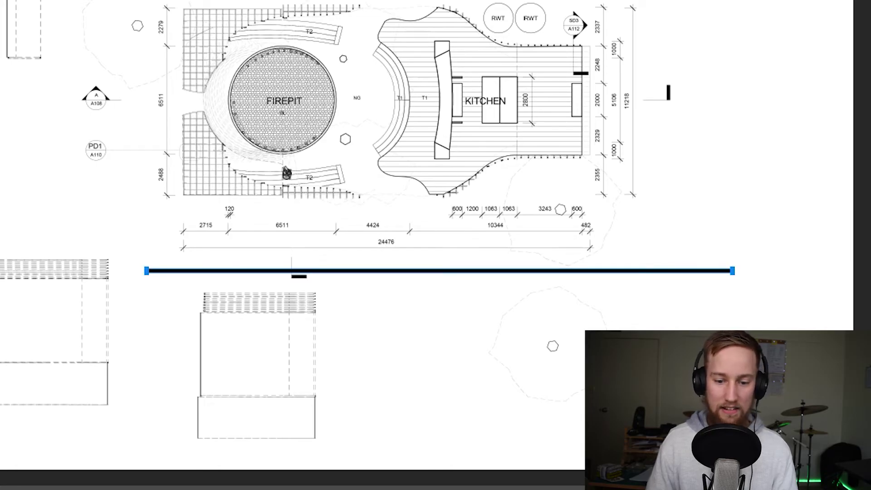
key("v")
left_click_drag(527, 299, 449, 286)
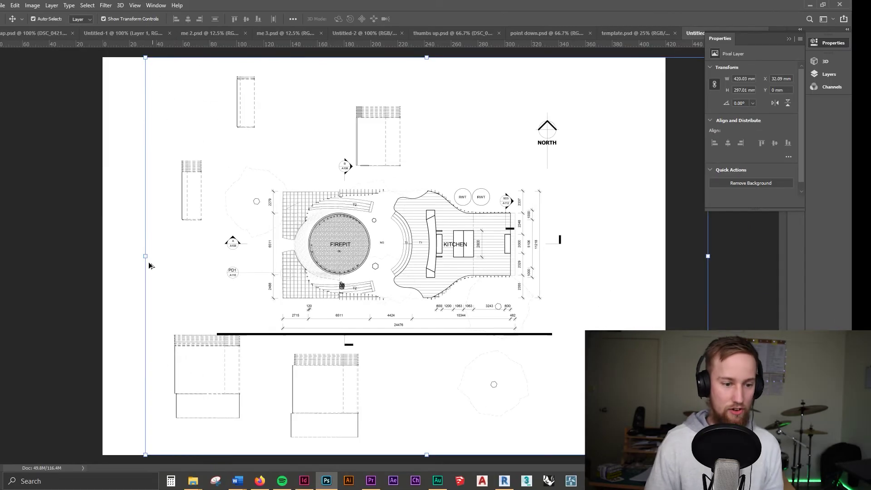
mouse_move(149, 265)
left_mouse_down()
mouse_move(57, 272)
mouse_move(17, 293)
left_mouse_up()
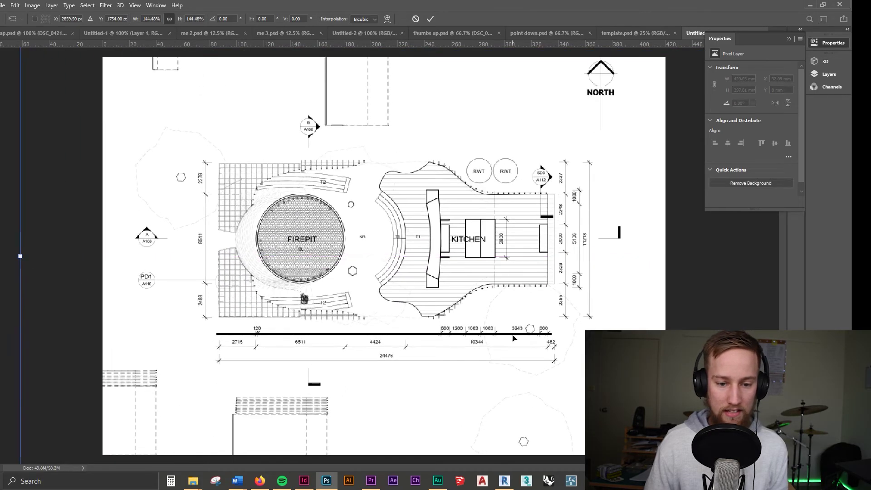
Scale the plan to 144% and align its 24476 dimension with the bar, then commit
mouse_move(514, 338)
left_mouse_down()
mouse_move(513, 313)
mouse_move(519, 331)
left_mouse_up()
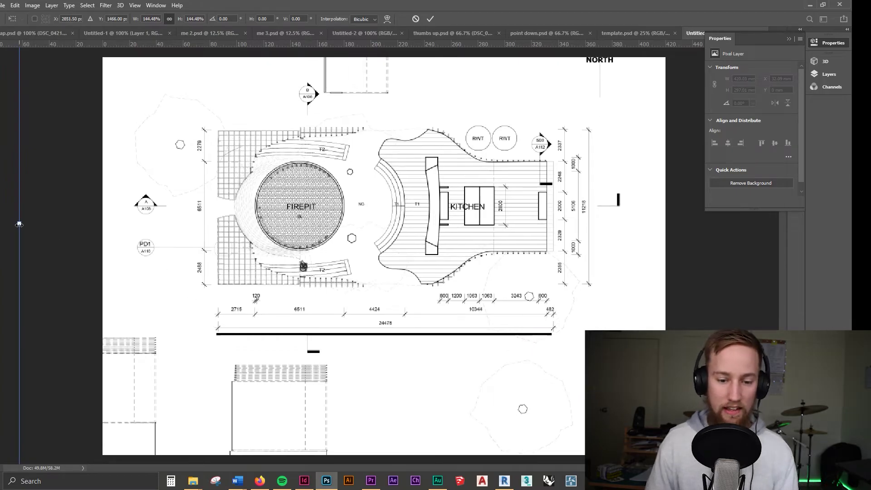
left_click_drag(19, 224, 20, 223)
left_click_drag(330, 235, 328, 239)
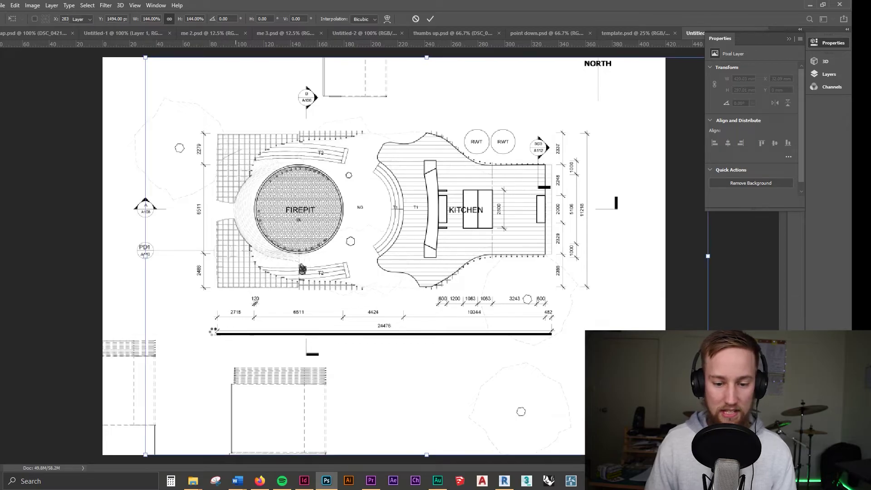
key("Return")
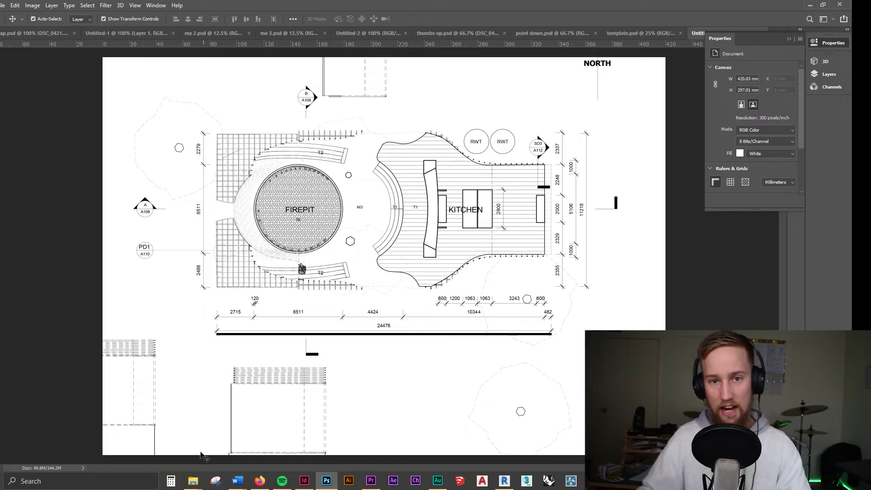
Calculate 25,000 ÷ 200 = 125 in Windows Calculator
left_click(172, 480)
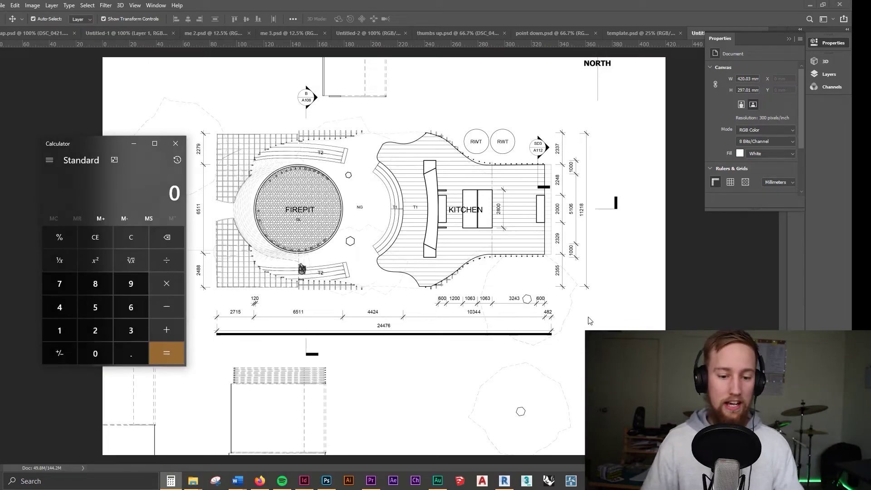
type("25,000")
key("slash")
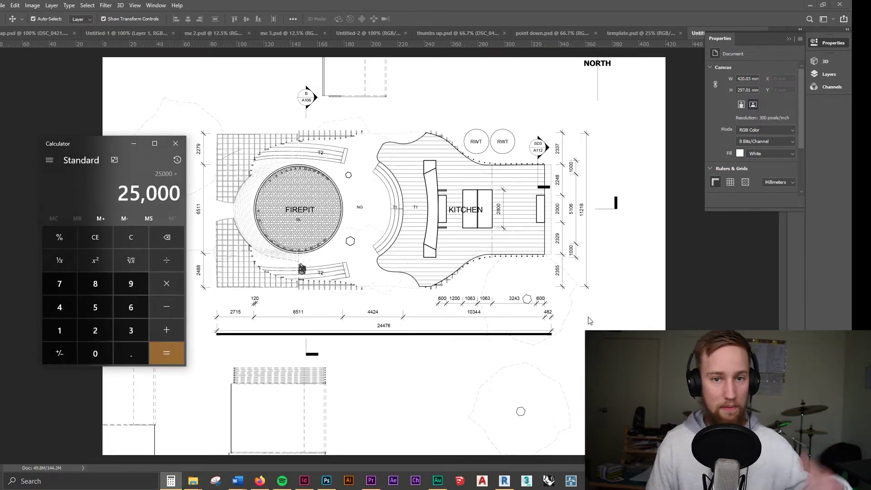
type("200")
key("Return")
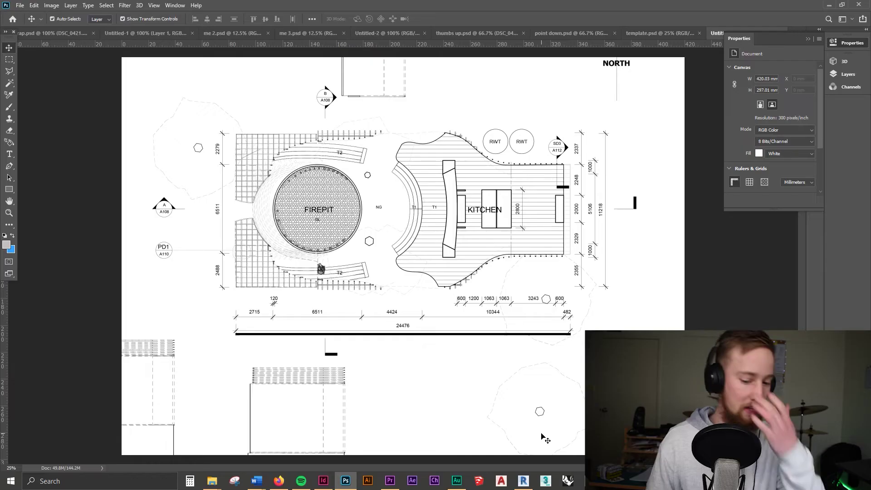
In Revit's ground floor plan sheet, start a Measure near the deck, then cancel it
left_click(524, 481)
scroll(463, 283, "down", 4)
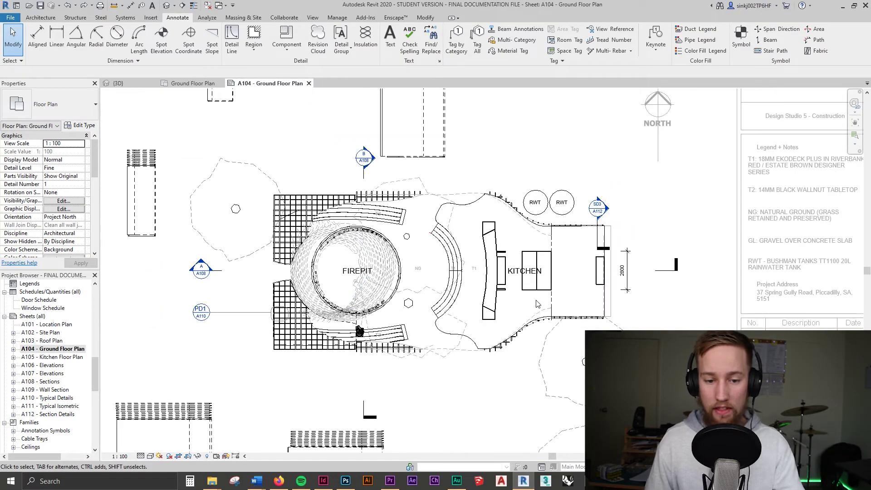
scroll(464, 282, "up", 1)
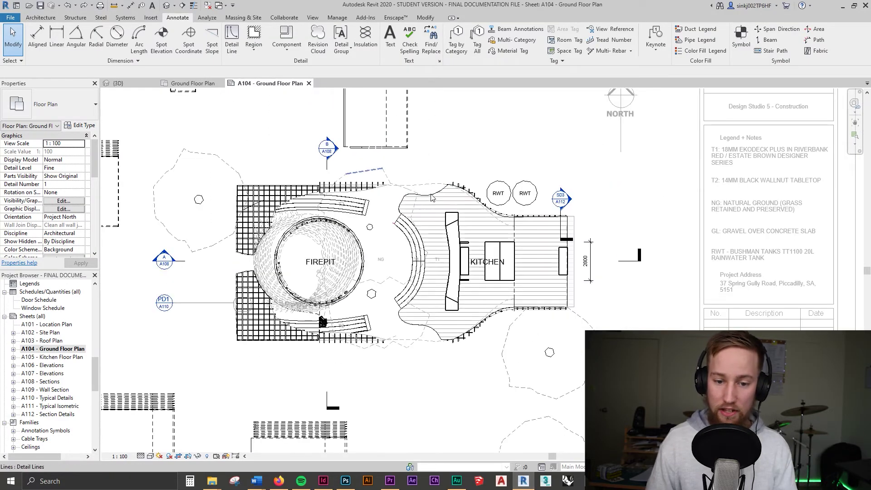
left_click(117, 4)
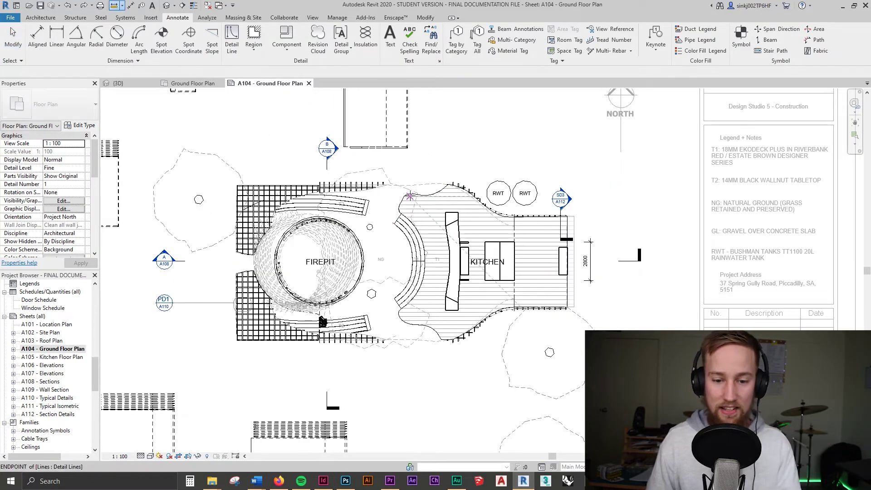
left_click(422, 192)
key("Escape")
key("Escape")
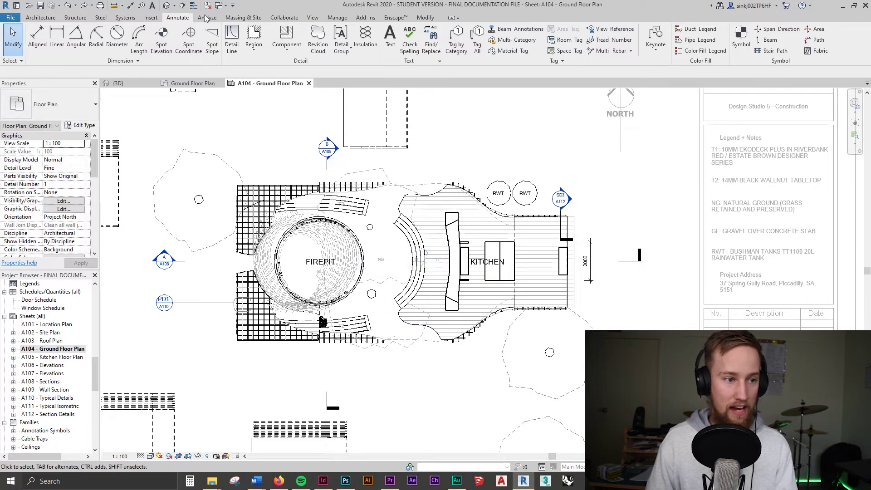
Place a 1063 aligned dimension above the kitchen, then return to Photoshop
left_click(38, 36)
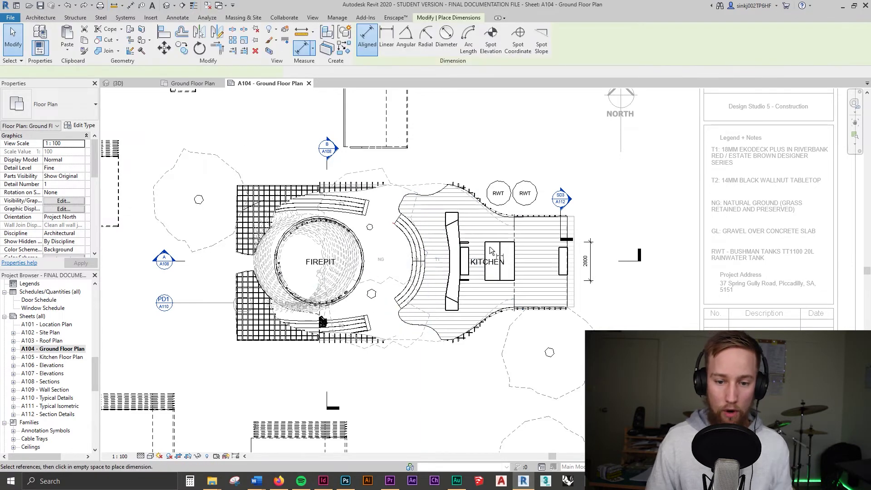
left_click(499, 252)
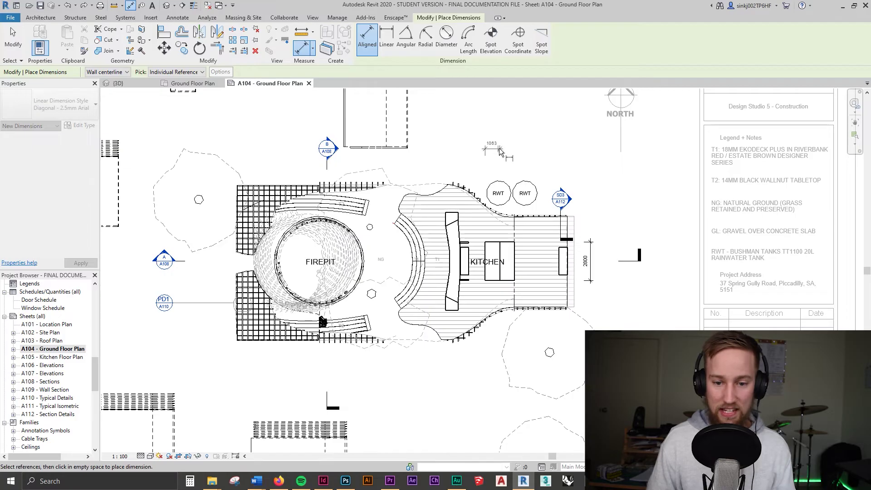
scroll(498, 149, "up", 3)
left_click(495, 181)
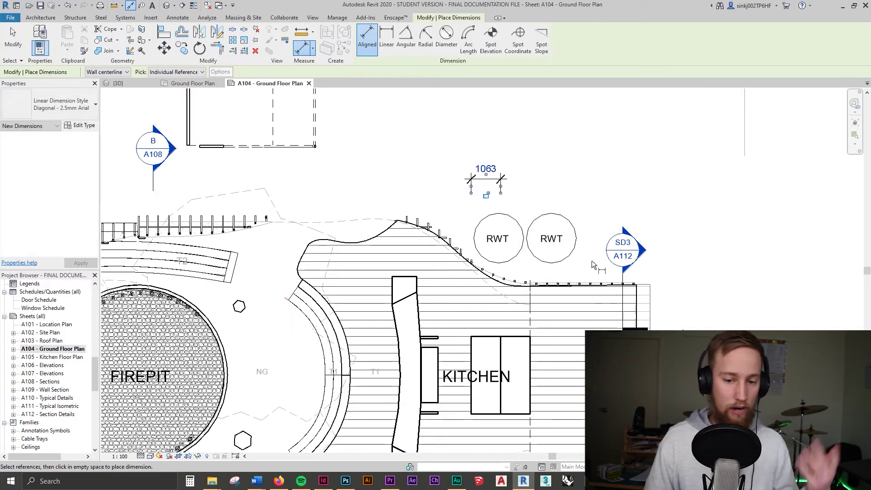
scroll(492, 326, "down", 4)
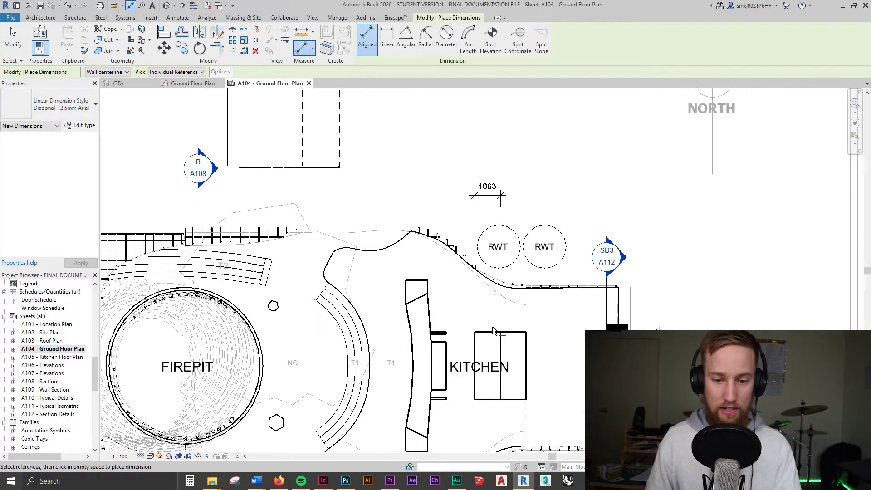
left_click(345, 481)
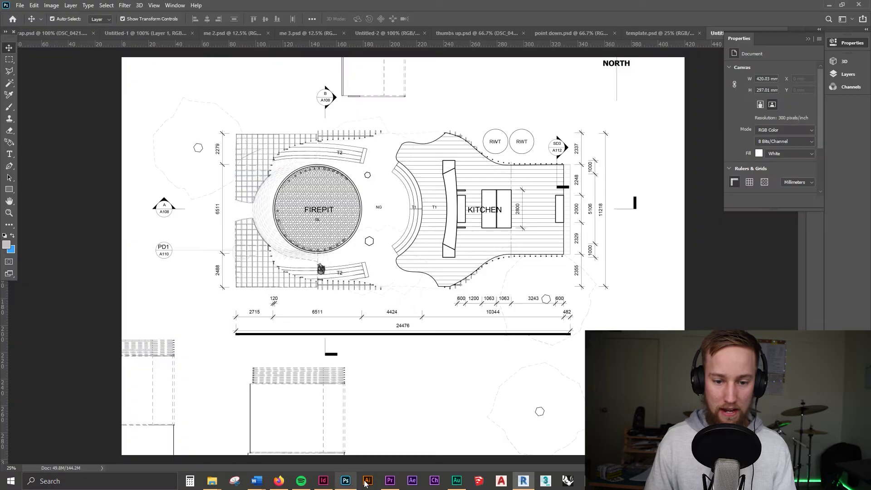
Delete the Rectangle 1 reference-bar layer and the layer named 2
left_click(404, 335)
left_click(423, 341)
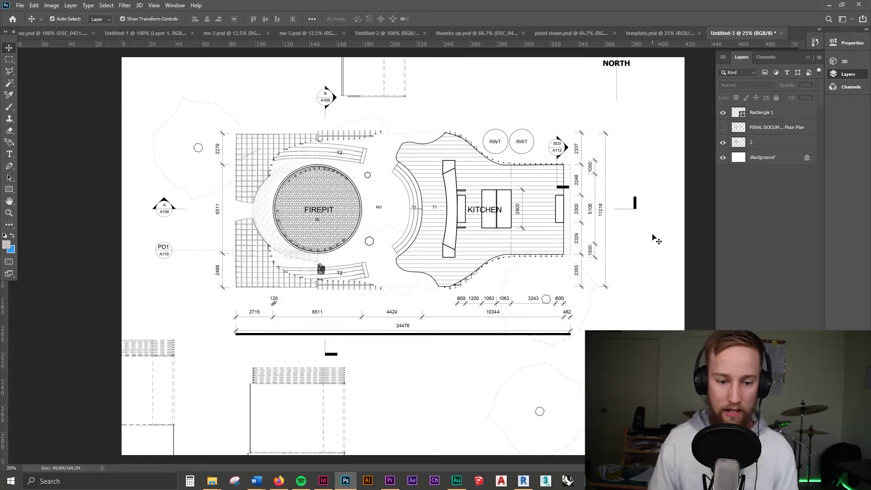
left_click(766, 114)
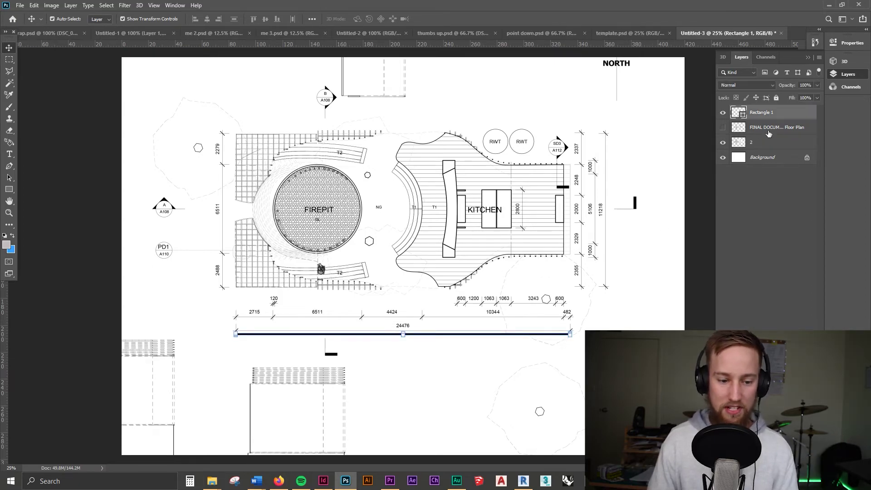
key("Delete")
left_click(763, 128)
key("Delete")
Show the Floor Plan layer, move it about 129 px right, and marquee kitchen elements to gauge sizes
left_click(723, 113)
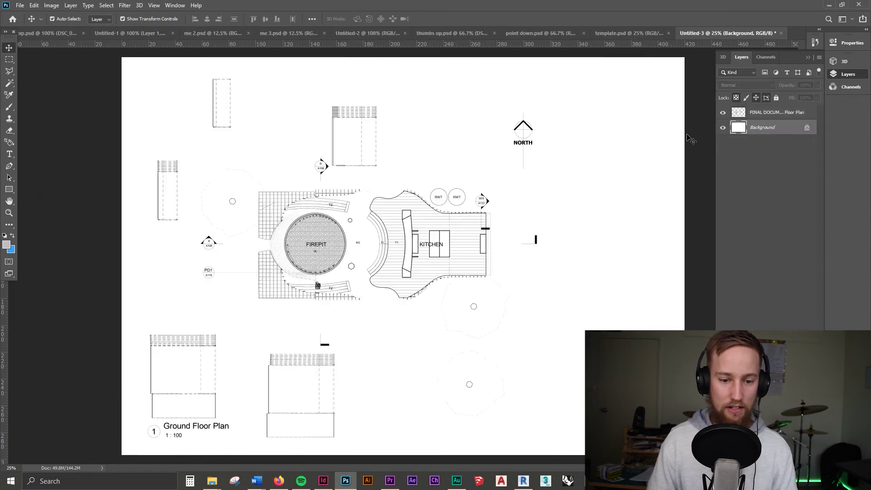
left_click_drag(393, 234, 451, 233)
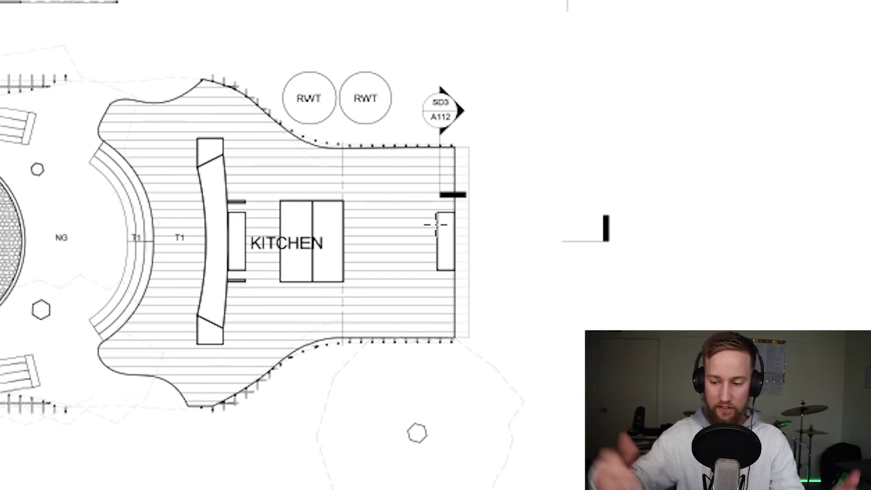
left_click_drag(425, 209, 470, 310)
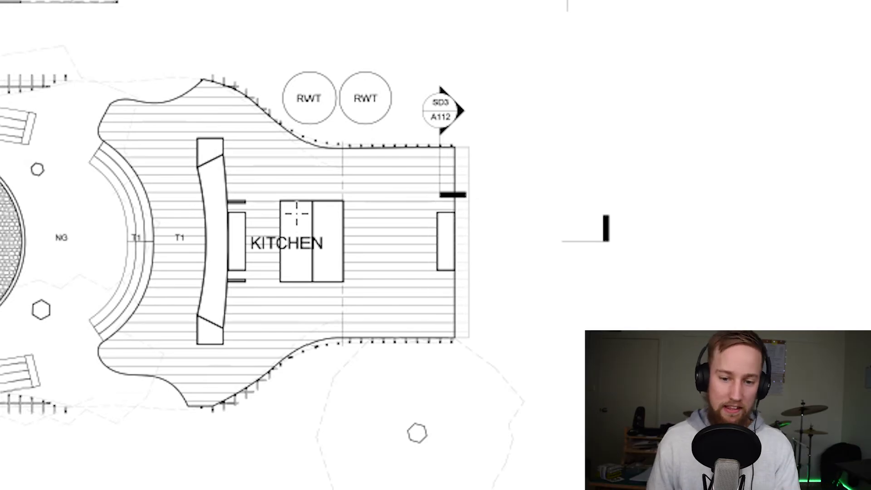
mouse_move(434, 216)
left_mouse_down()
mouse_move(453, 272)
mouse_move(481, 278)
left_mouse_up()
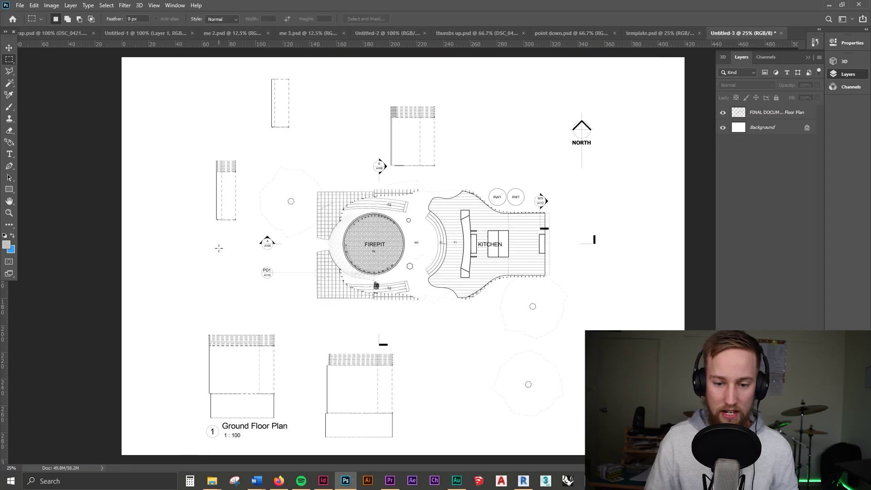
Draw a small rectangle, roughly 6.9 × 4.7 mm, over the kitchen's right-end element
key("u")
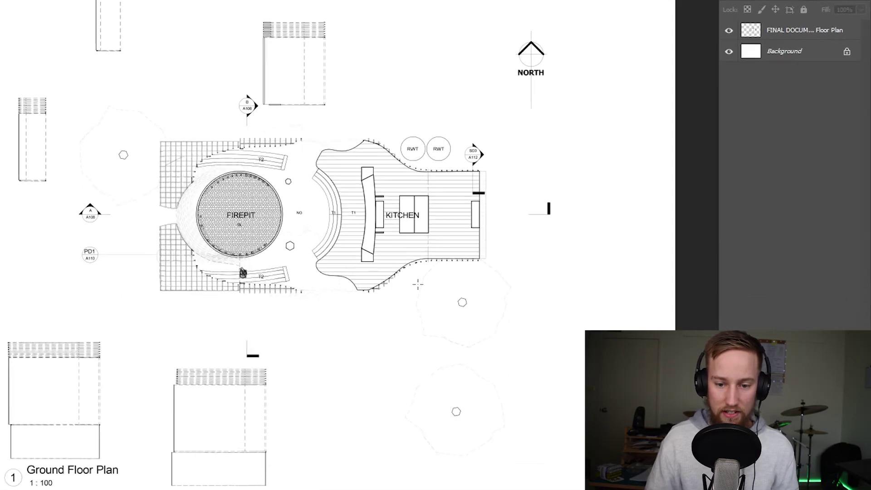
mouse_move(502, 288)
left_mouse_down()
mouse_move(553, 292)
mouse_move(518, 293)
left_mouse_up()
left_click_drag(358, 272, 345, 275)
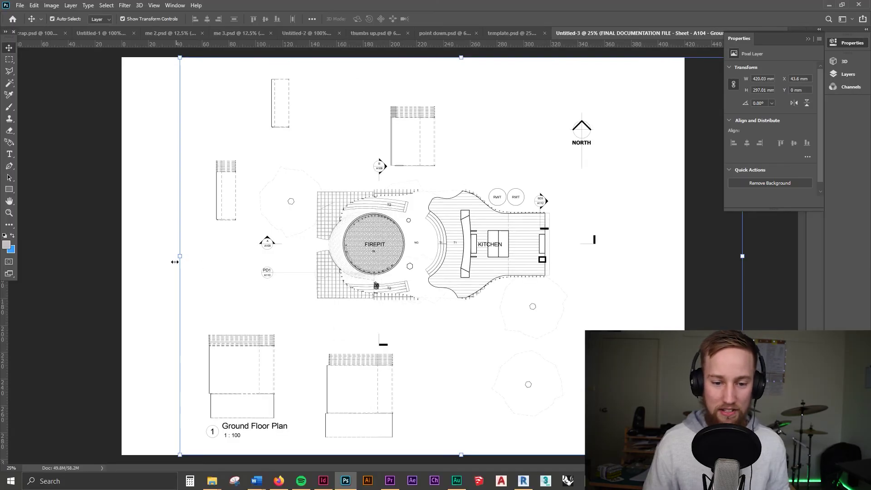
Enlarge the floor plan layer to about 107.57%, shift it down-left against the reference box, and commit
left_click_drag(180, 257, 155, 276)
mouse_move(544, 253)
left_mouse_down()
mouse_move(538, 253)
mouse_move(542, 265)
left_mouse_up()
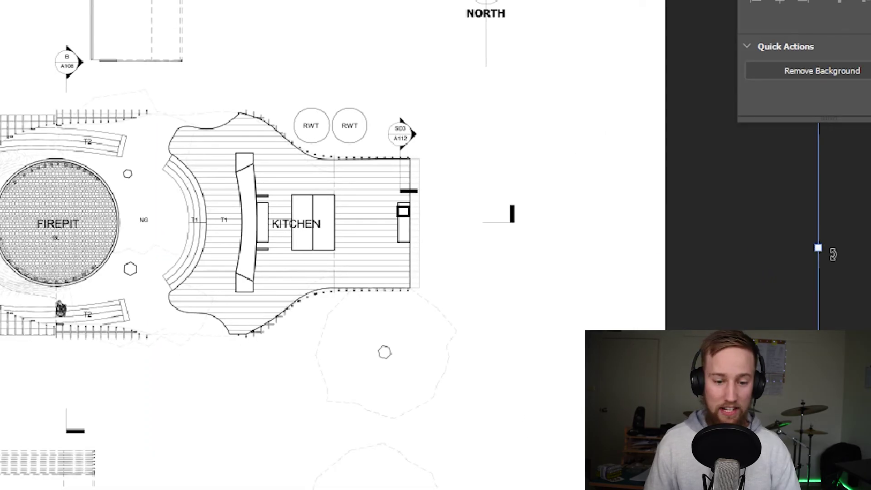
key("Left")
key("Left")
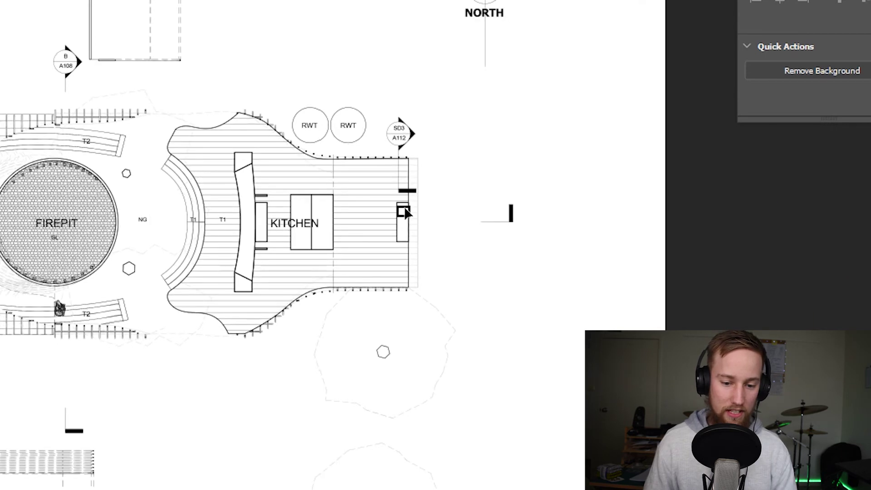
key("Return")
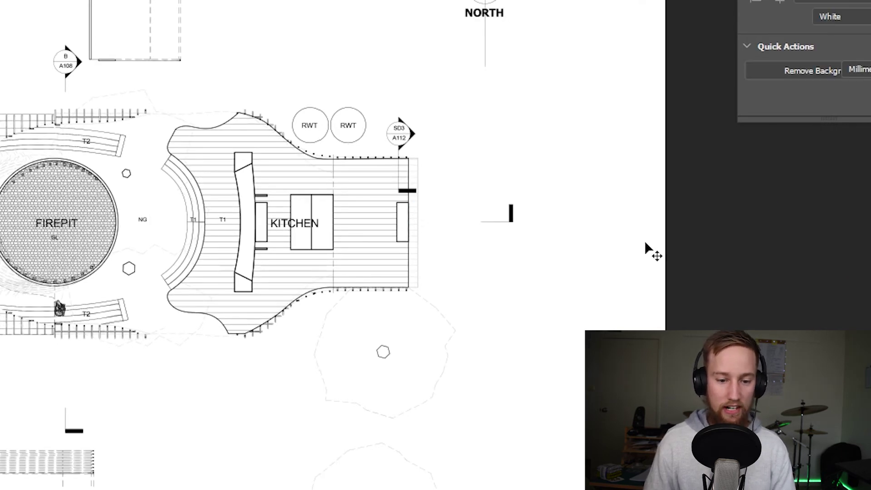